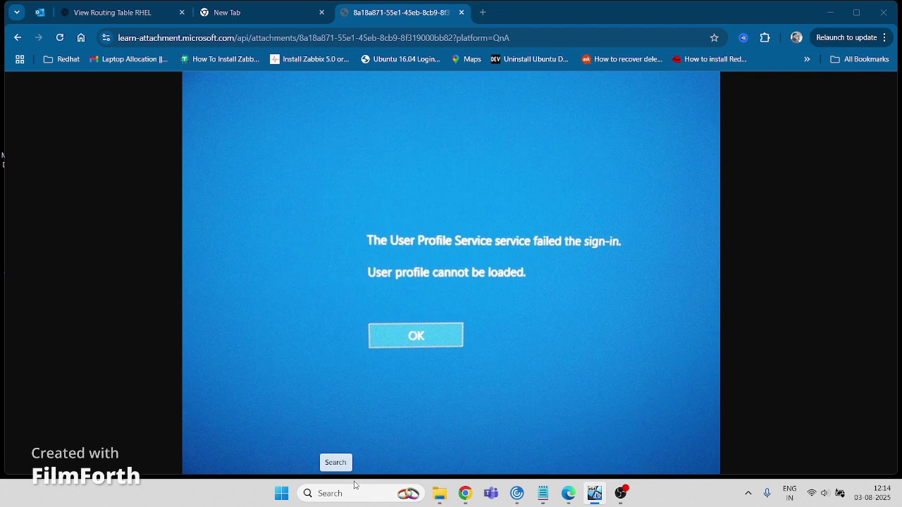
# Step: Open the network location \\192.168.1.16 through the Run dialog
pyautogui.click(343, 493)
pyautogui.write('run')
pyautogui.press('Return')
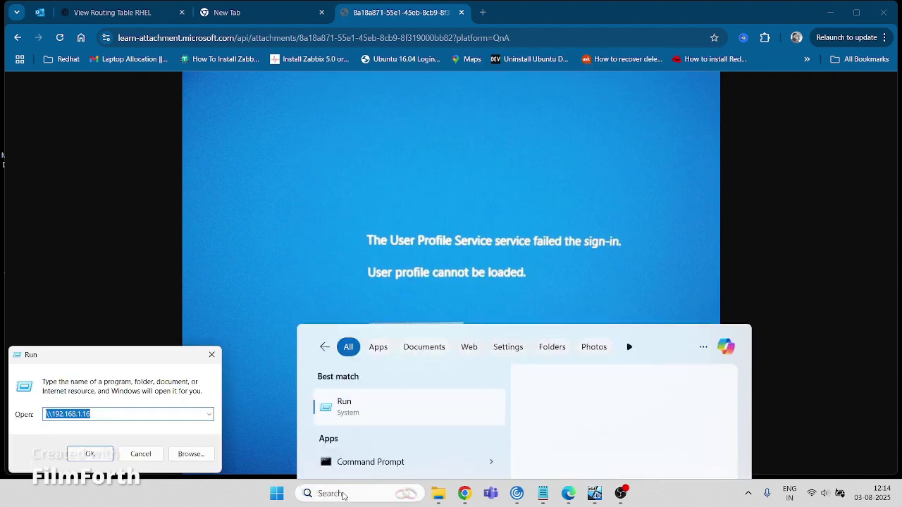
pyautogui.press('End')
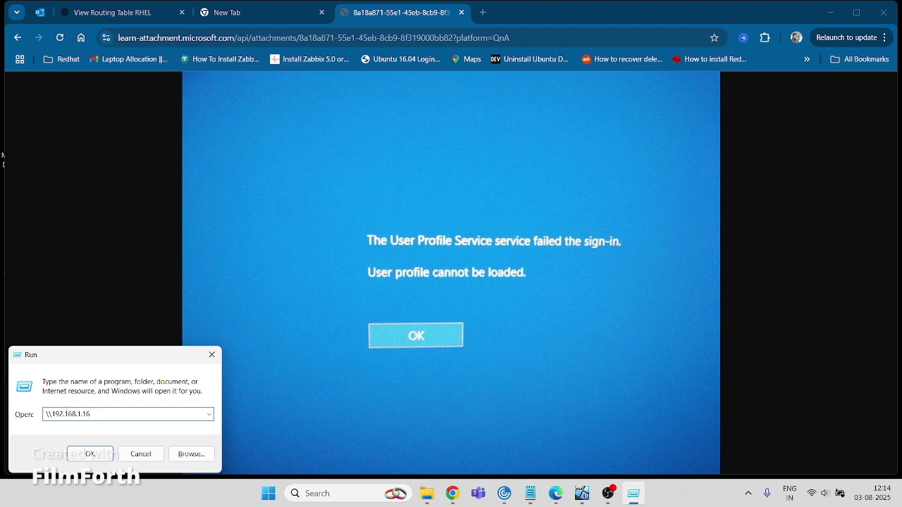
pyautogui.doubleClick(102, 411)
pyautogui.click(173, 410)
pyautogui.press('Return')
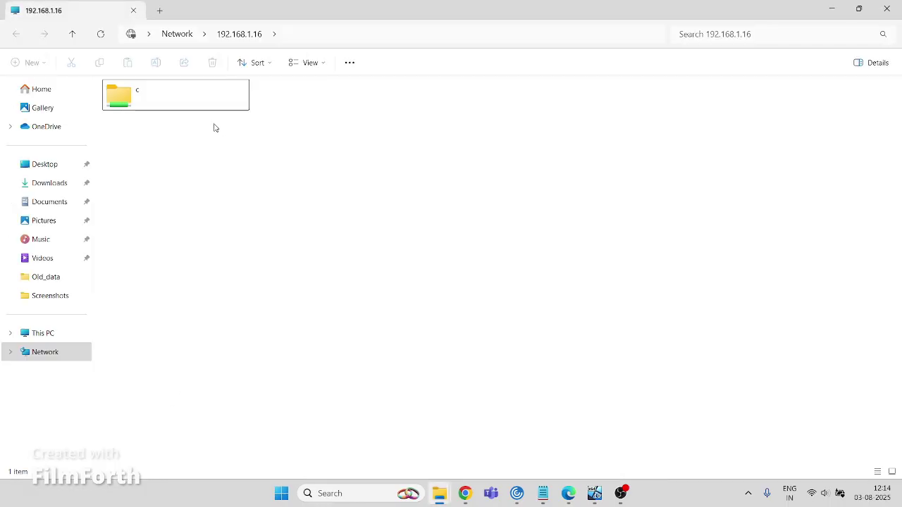
# Step: Browse the share's c folder to the user's profile folder inside Users, view its contents, and minimize the window
pyautogui.doubleClick(172, 99)
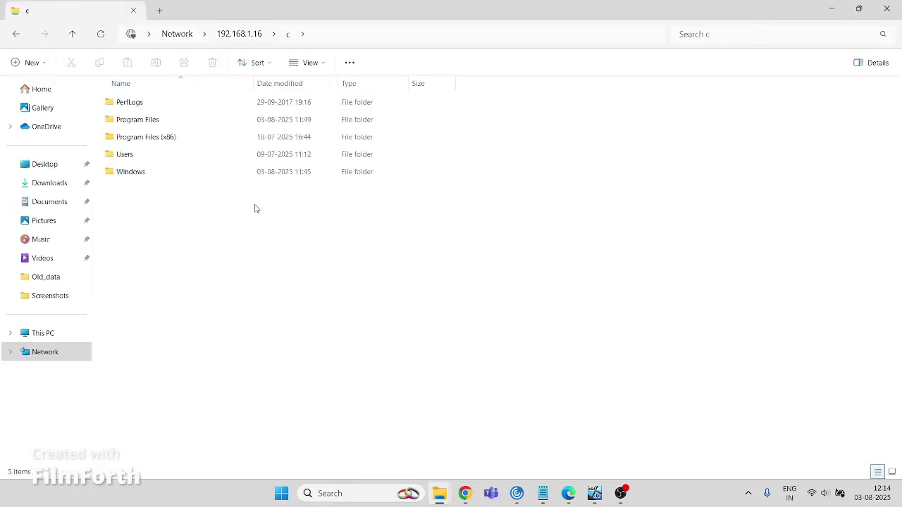
pyautogui.doubleClick(164, 154)
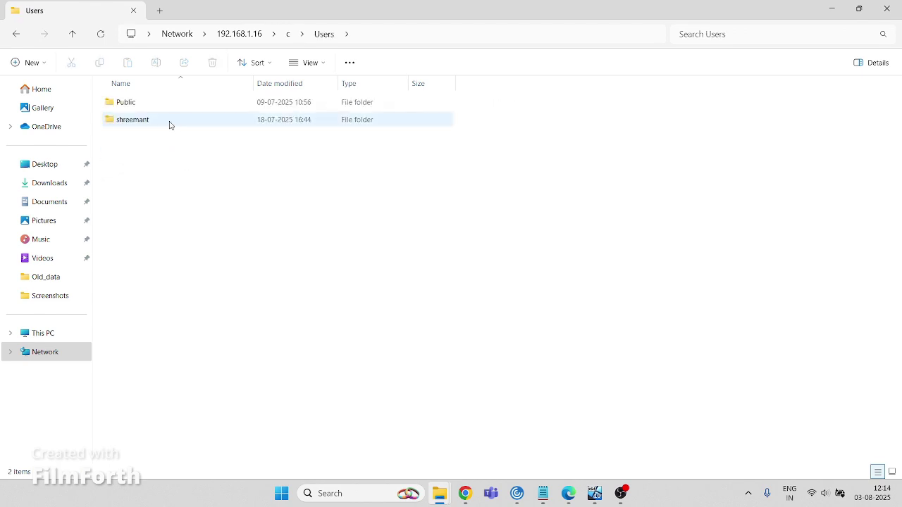
pyautogui.doubleClick(169, 122)
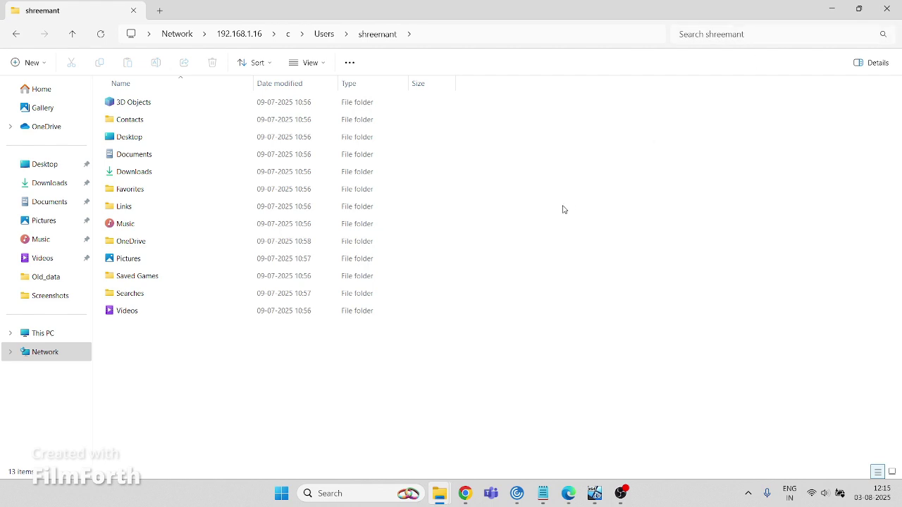
pyautogui.click(837, 8)
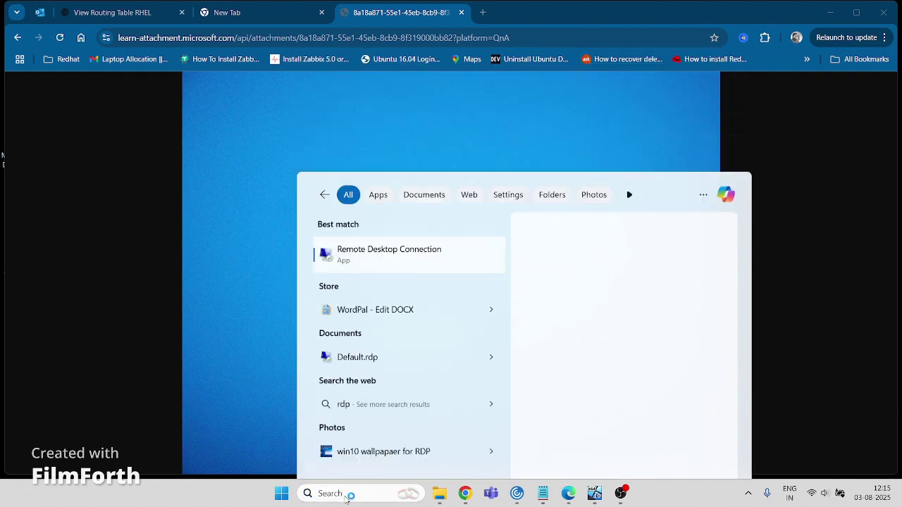
# Step: Connect to 192.168.1.16 over Remote Desktop using a different account's user name and password, accepting the unverified certificate
pyautogui.press('Return')
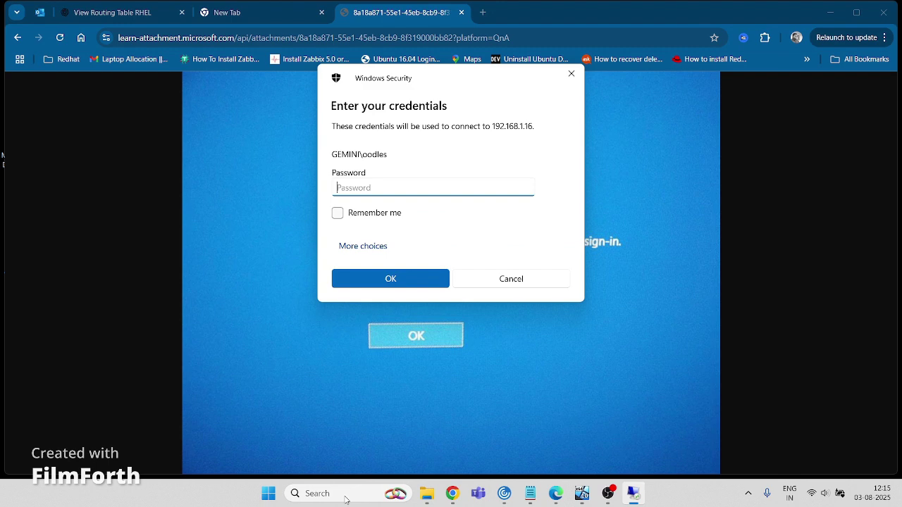
pyautogui.click(372, 245)
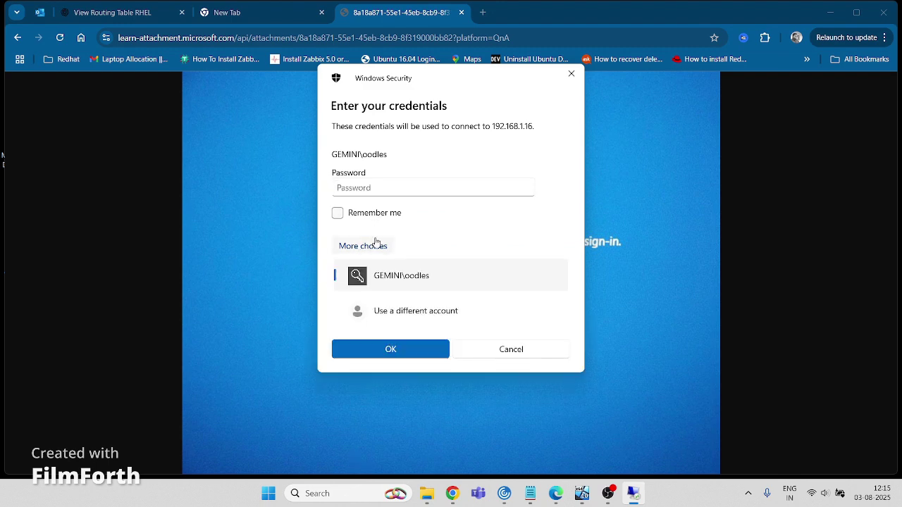
pyautogui.click(427, 311)
pyautogui.write('sh')
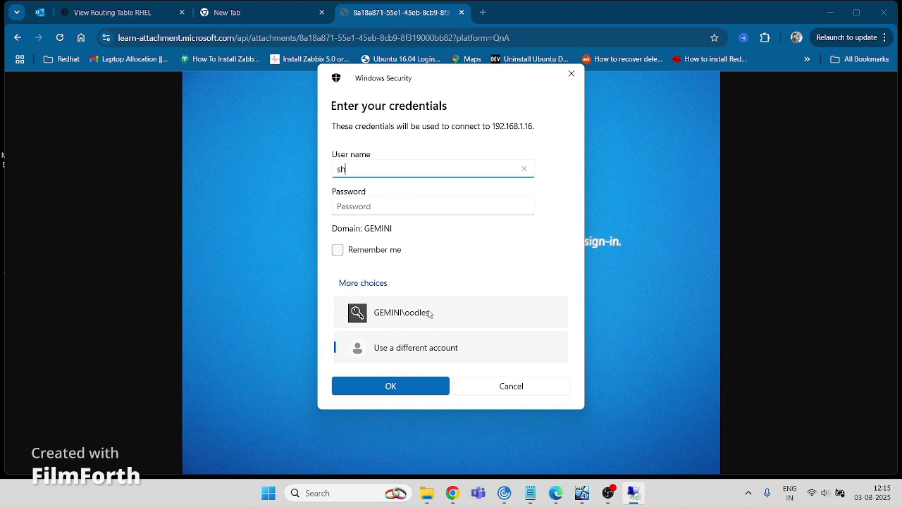
pyautogui.write('reemant')
pyautogui.press('Tab')
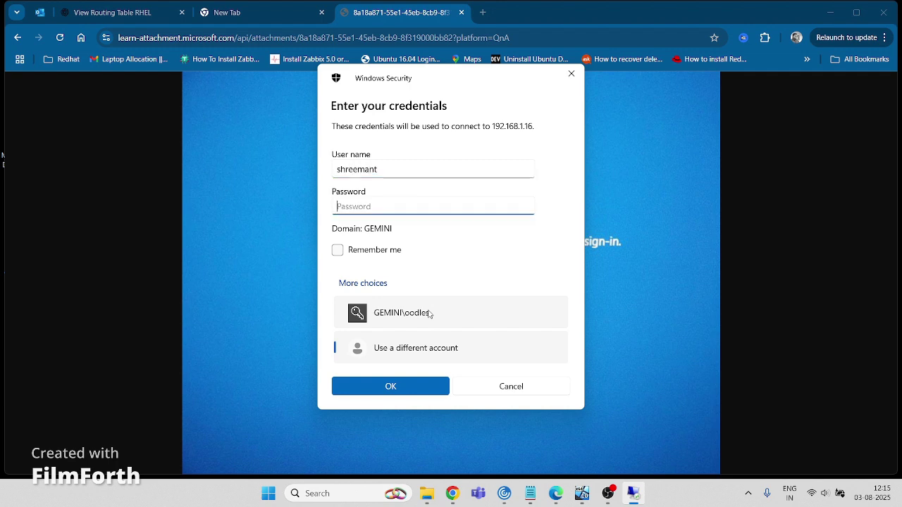
pyautogui.write('**********')
pyautogui.press('Return')
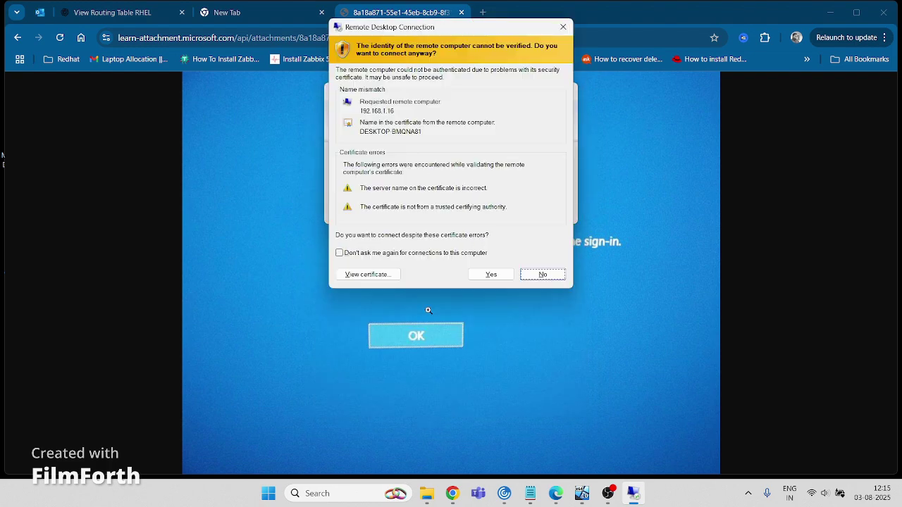
pyautogui.click(489, 276)
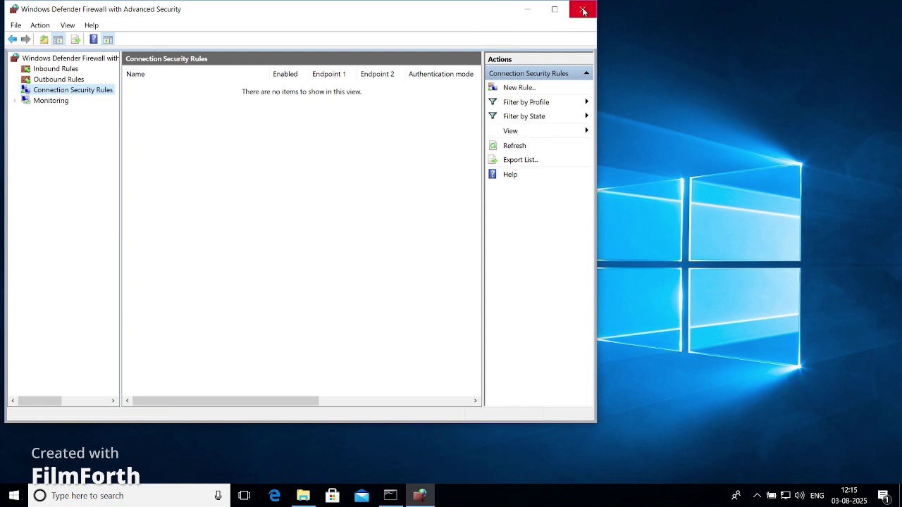
# Step: Close the Windows Defender Firewall and Command Prompt windows on the remote computer
pyautogui.click(583, 8)
pyautogui.hotkey('alt', 'F4')
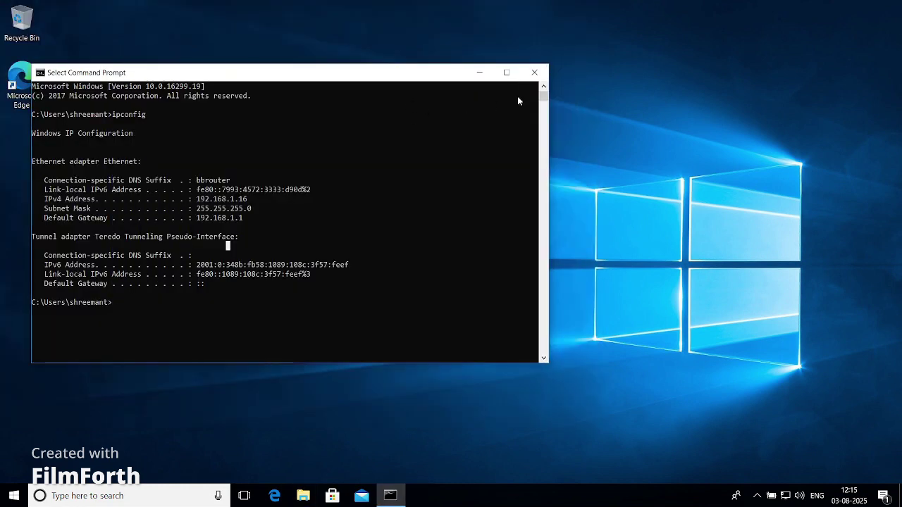
pyautogui.click(534, 72)
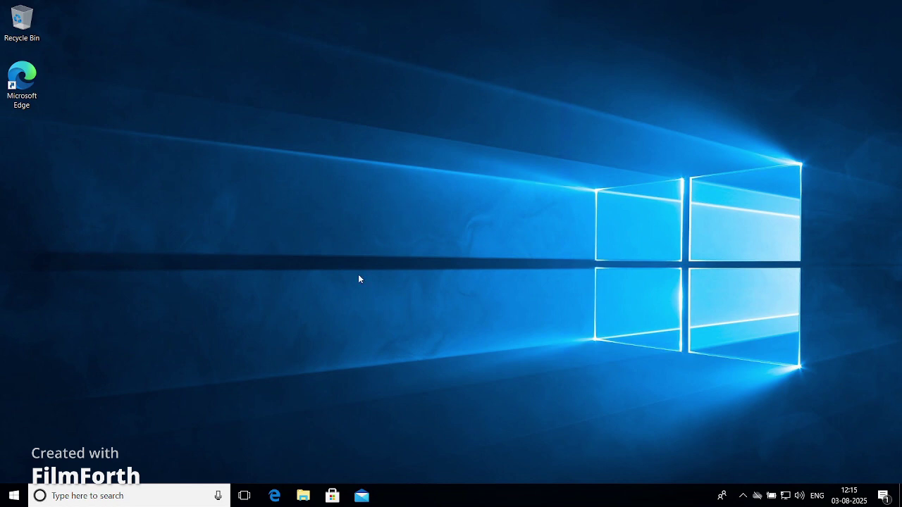
# Step: Browse to the Users folder on Local Disk (C:) in File Explorer and locate the user's profile folder
pyautogui.click(303, 496)
pyautogui.click(163, 263)
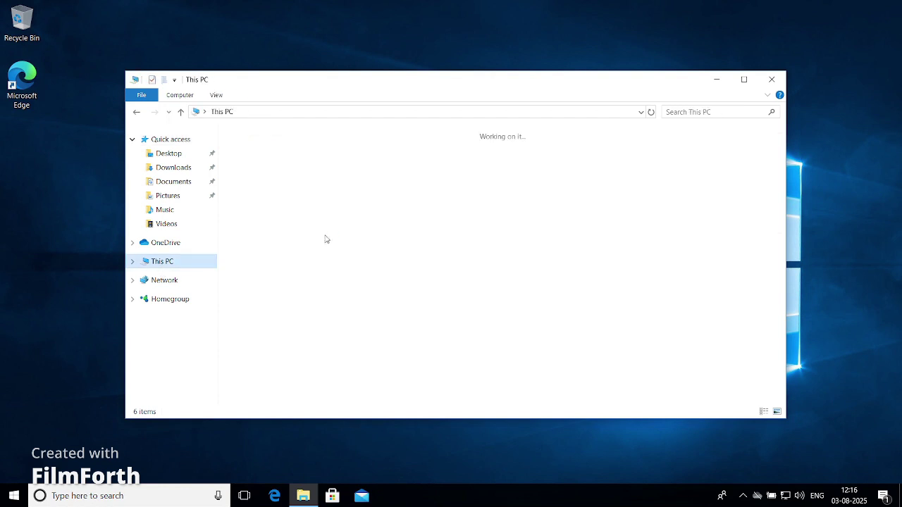
pyautogui.doubleClick(320, 280)
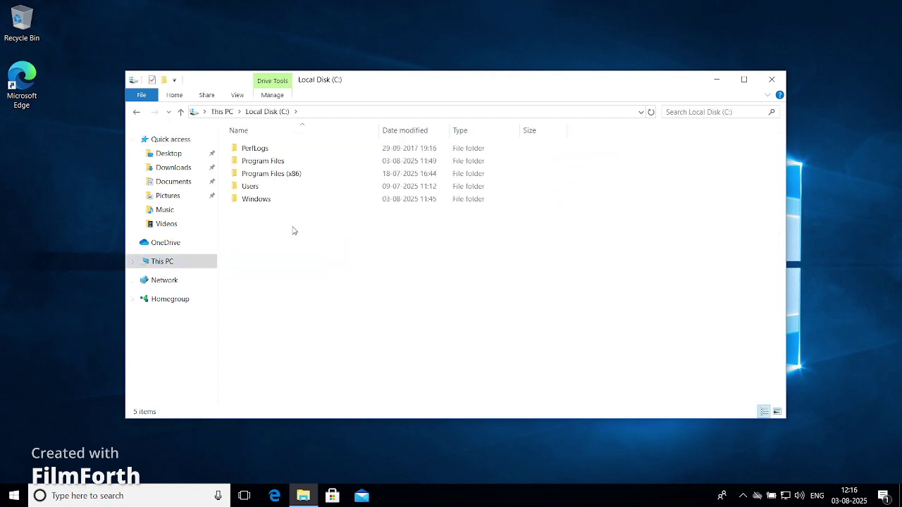
pyautogui.click(253, 189)
pyautogui.doubleClick(255, 188)
pyautogui.click(275, 163)
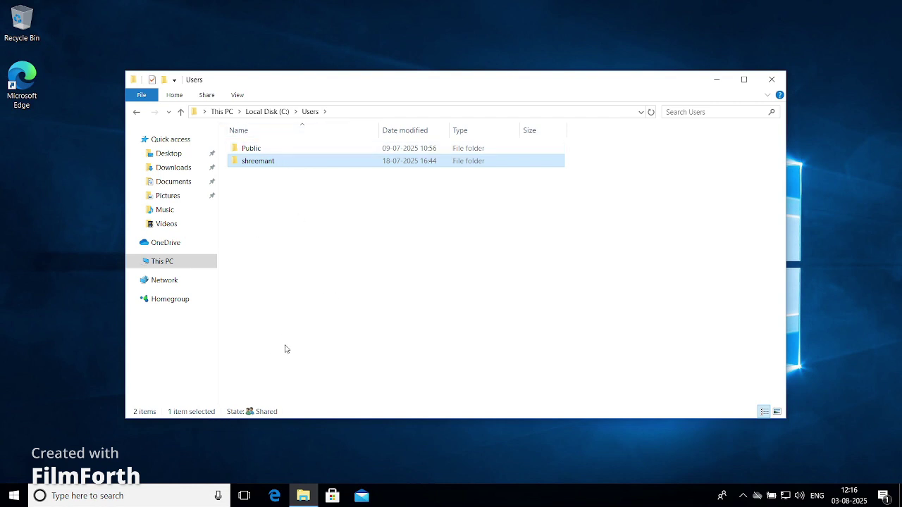
pyautogui.click(156, 495)
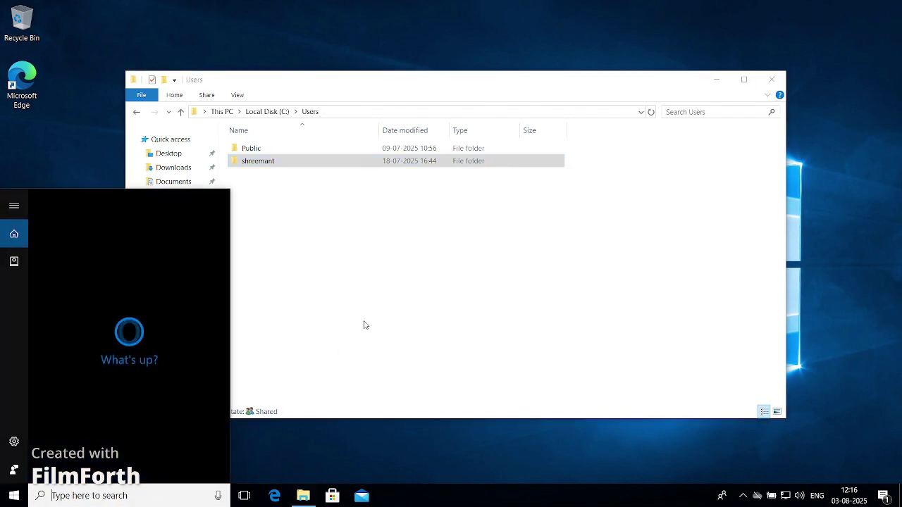
pyautogui.click(364, 322)
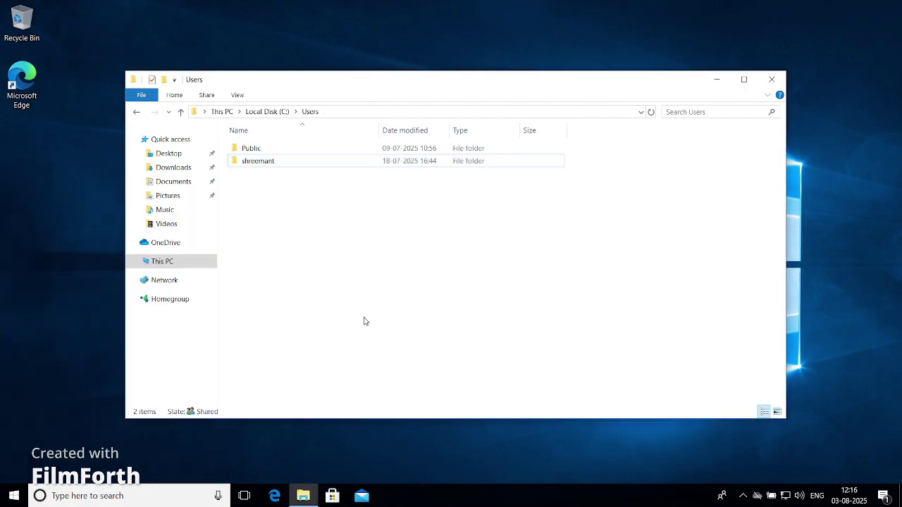
# Step: Open the User Profiles settings from This PC's advanced system settings
pyautogui.rightClick(172, 263)
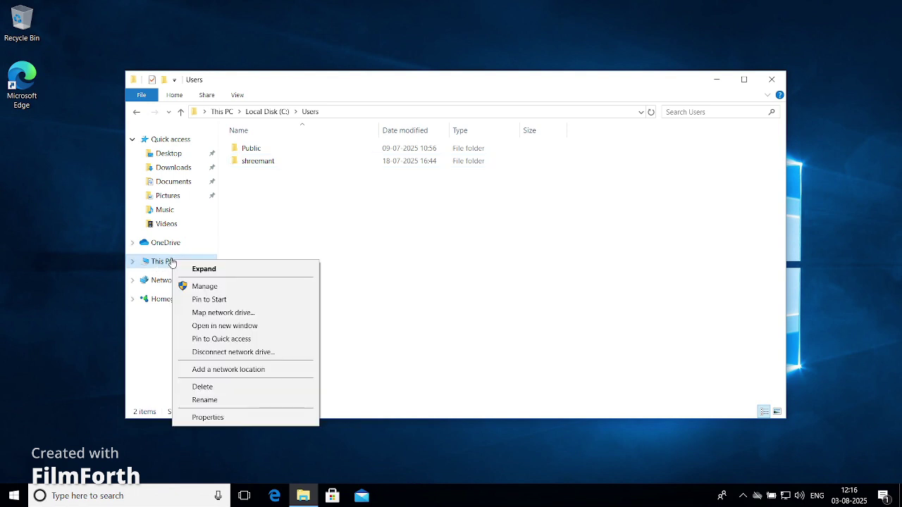
pyautogui.click(207, 417)
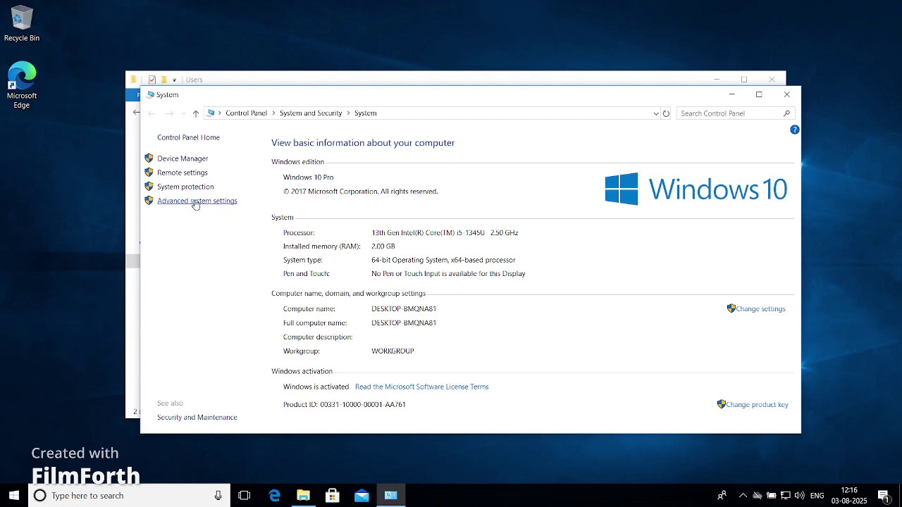
pyautogui.click(236, 202)
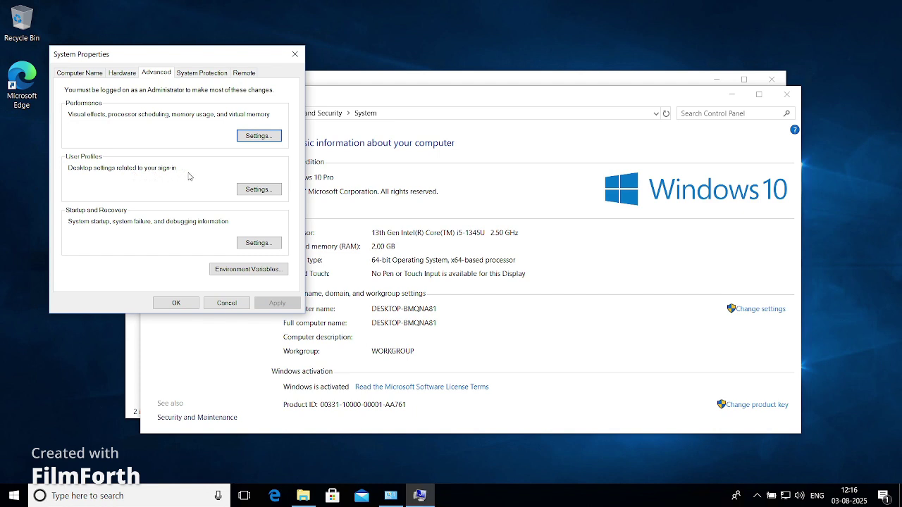
pyautogui.click(257, 189)
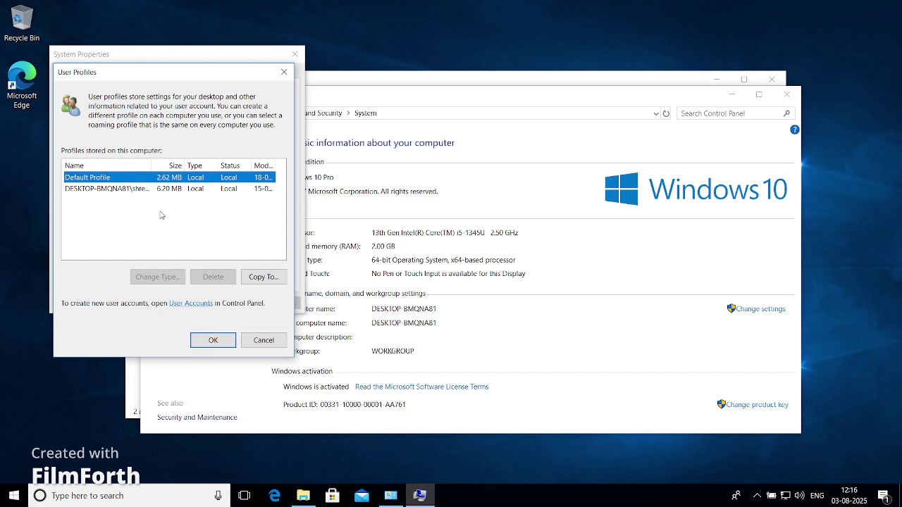
# Step: Select the user's stored profile, widen the Name column to read the full entry, and cancel out of both dialogs
pyautogui.click(120, 191)
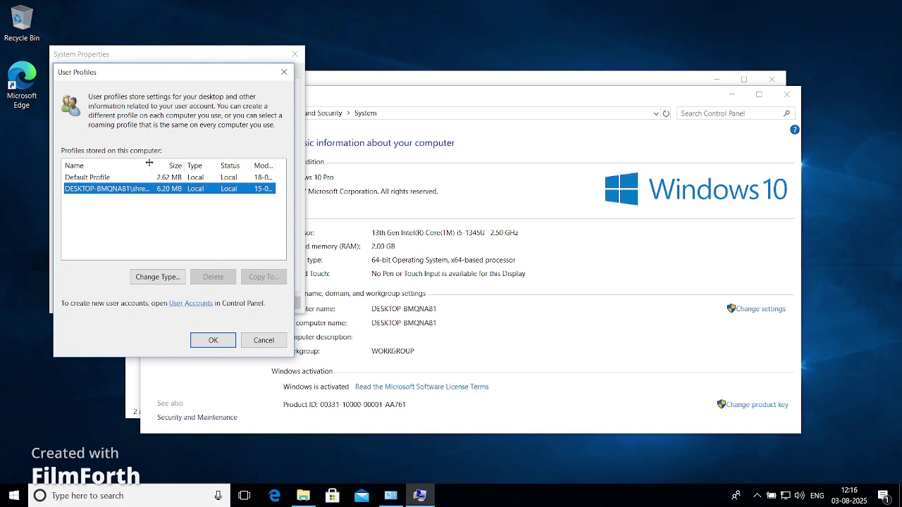
pyautogui.moveTo(149, 163); pyautogui.dragTo(179, 163)
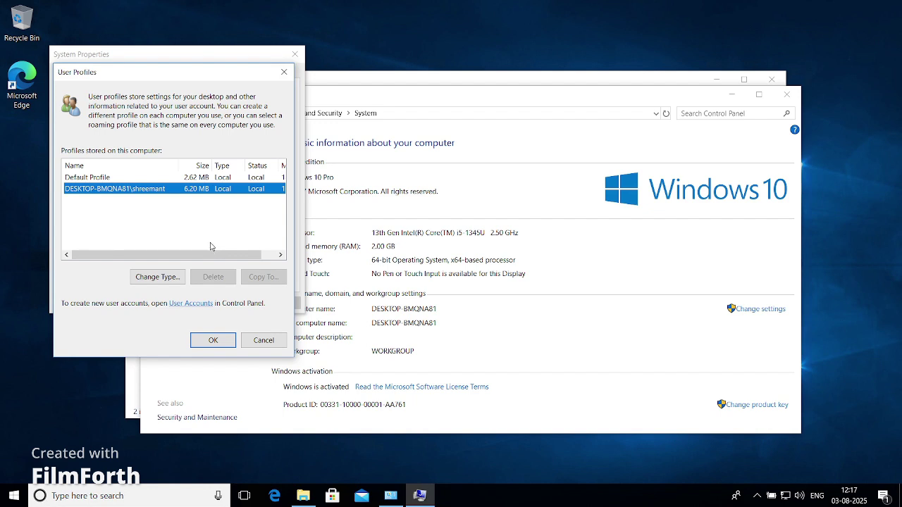
pyautogui.click(263, 339)
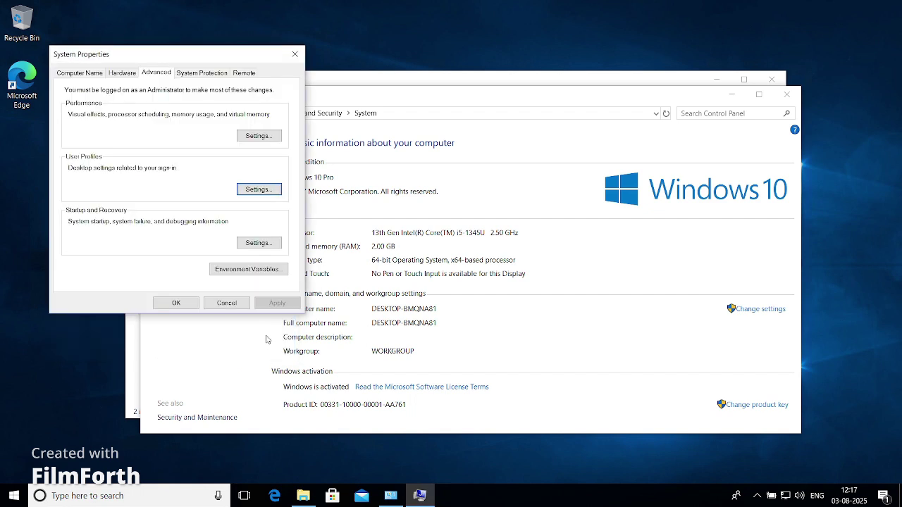
pyautogui.click(247, 302)
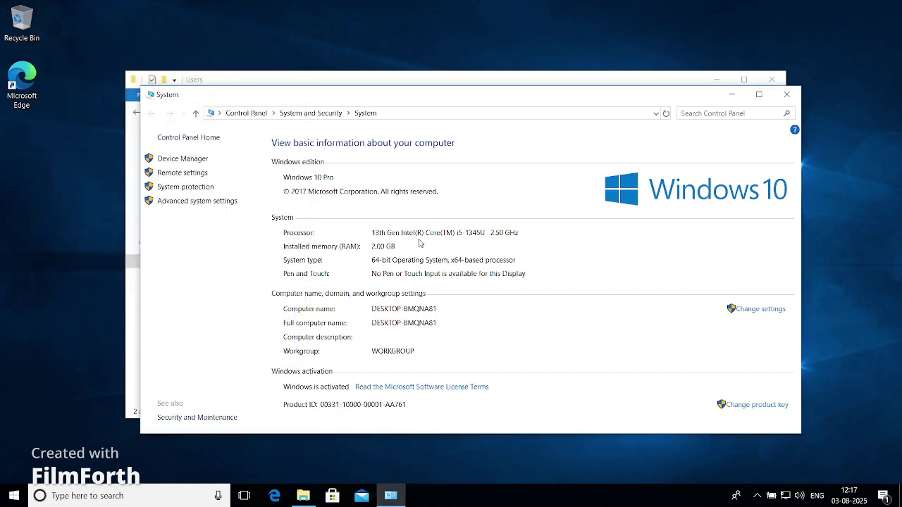